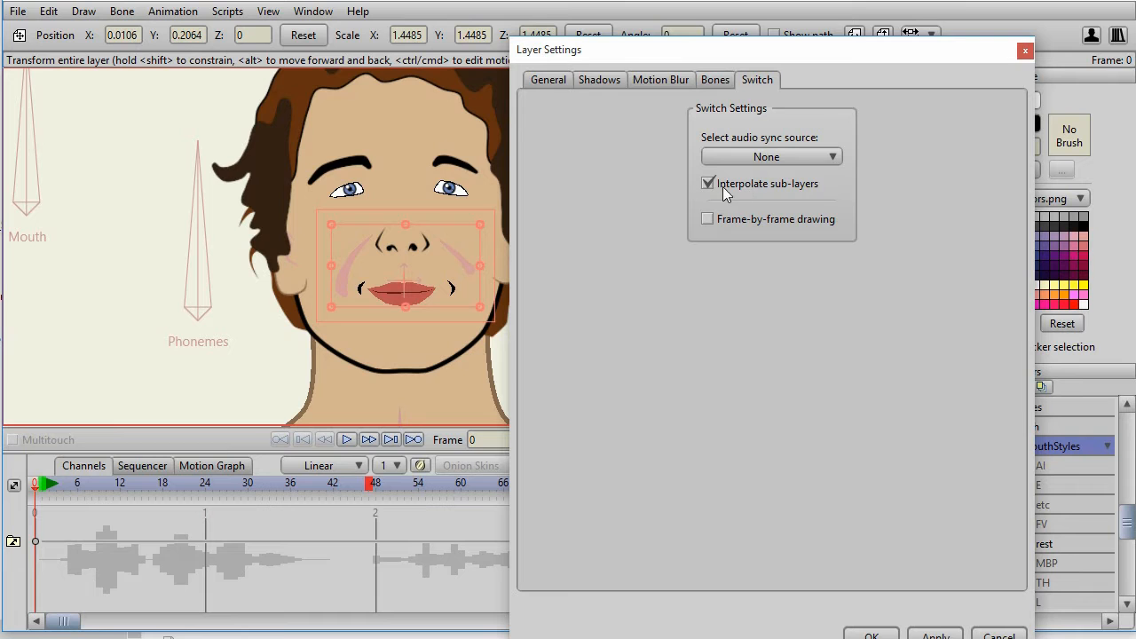
Accept the MouthStyles switch settings with interpolated sub-layers and lip-sync frames 5 to 33 to the phonetic text "merE crismas".
left_click(880, 633)
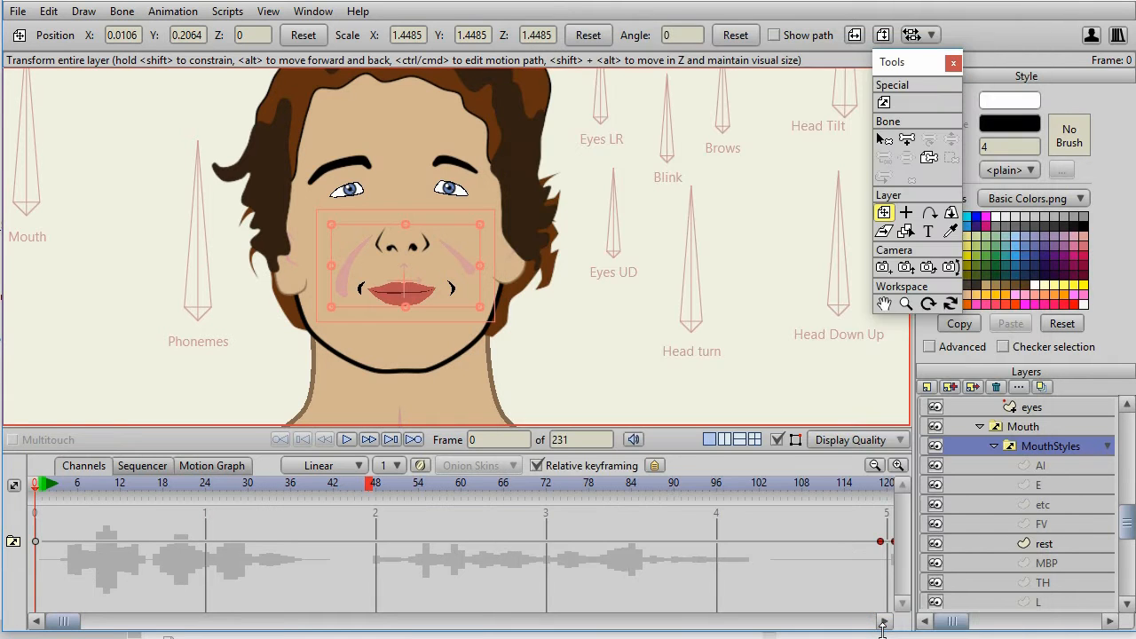
left_click(120, 486)
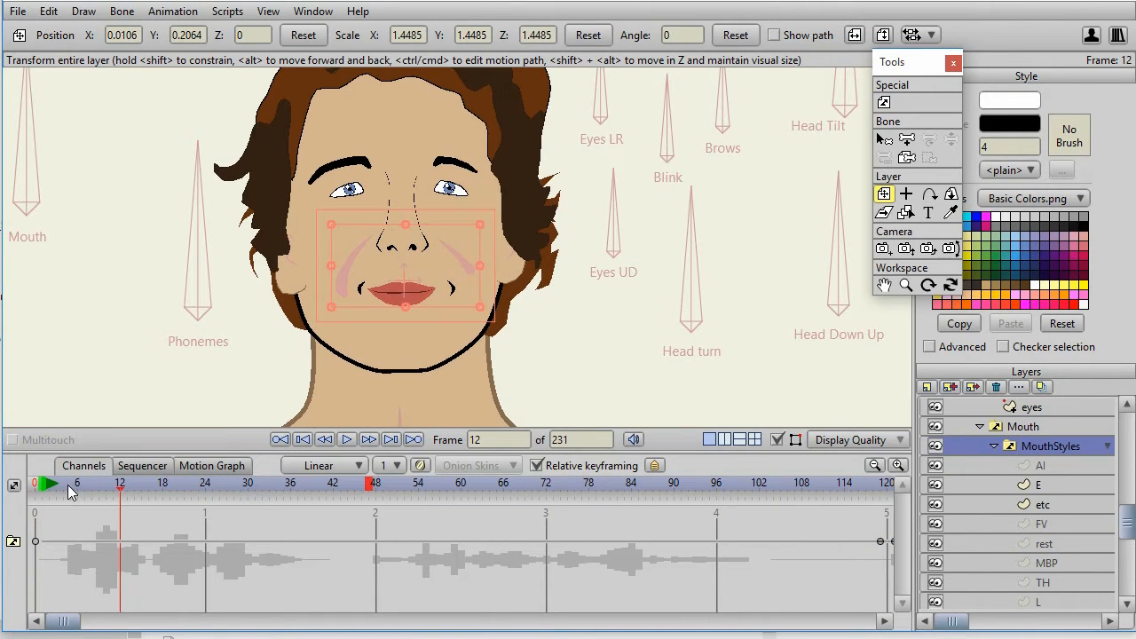
mouse_move(66, 484)
left_mouse_down()
mouse_move(277, 491)
mouse_move(75, 493)
left_mouse_up()
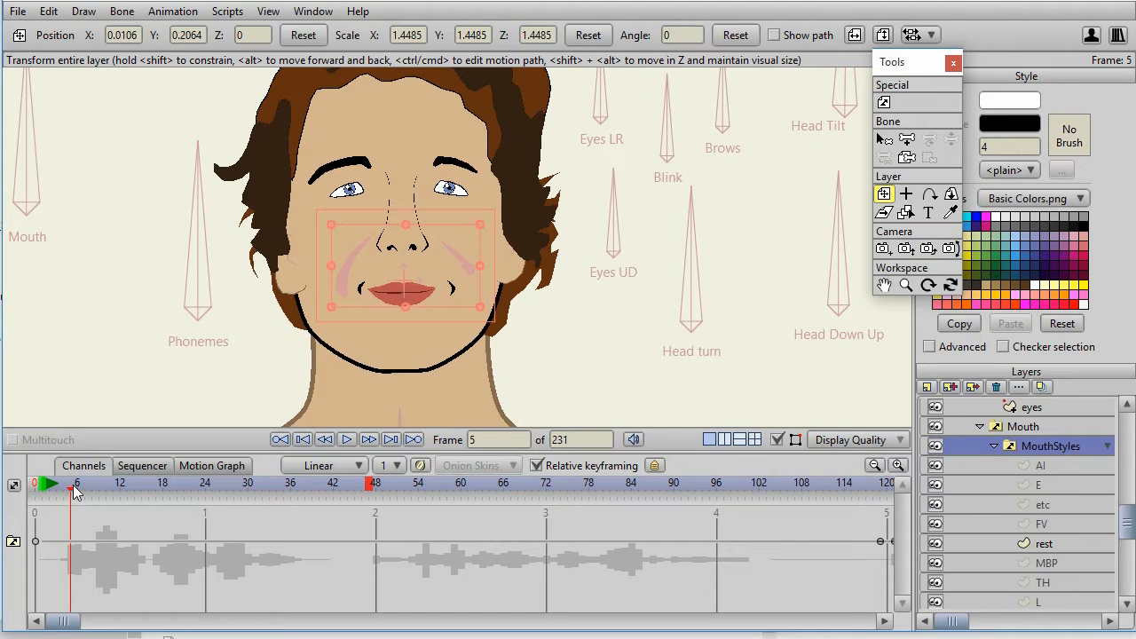
left_click_drag(74, 497, 271, 493)
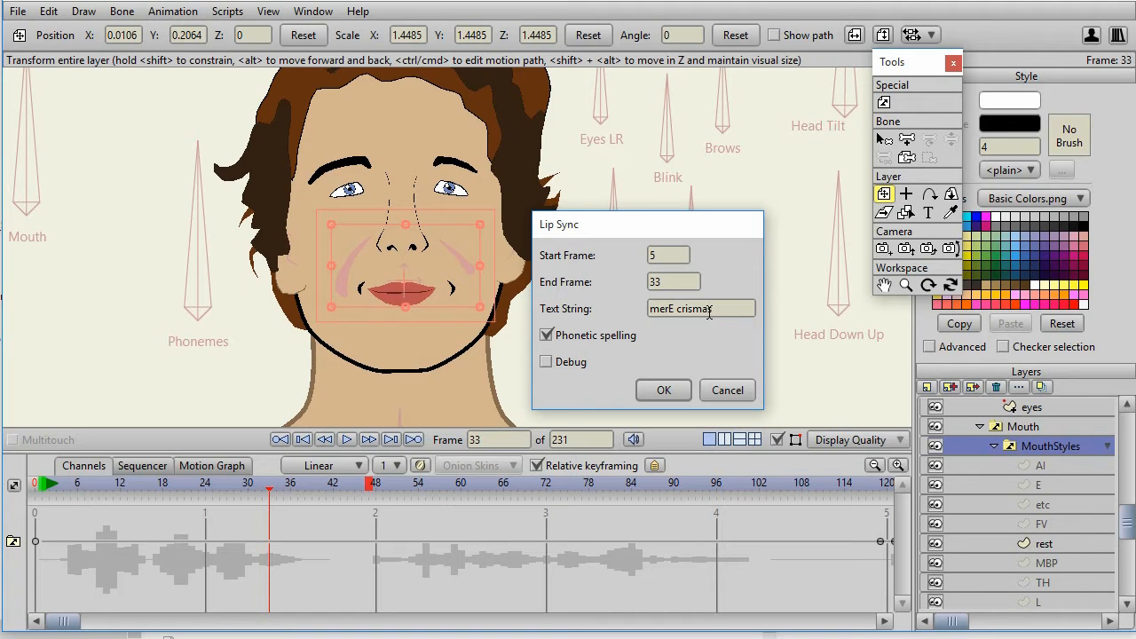
left_click(663, 390)
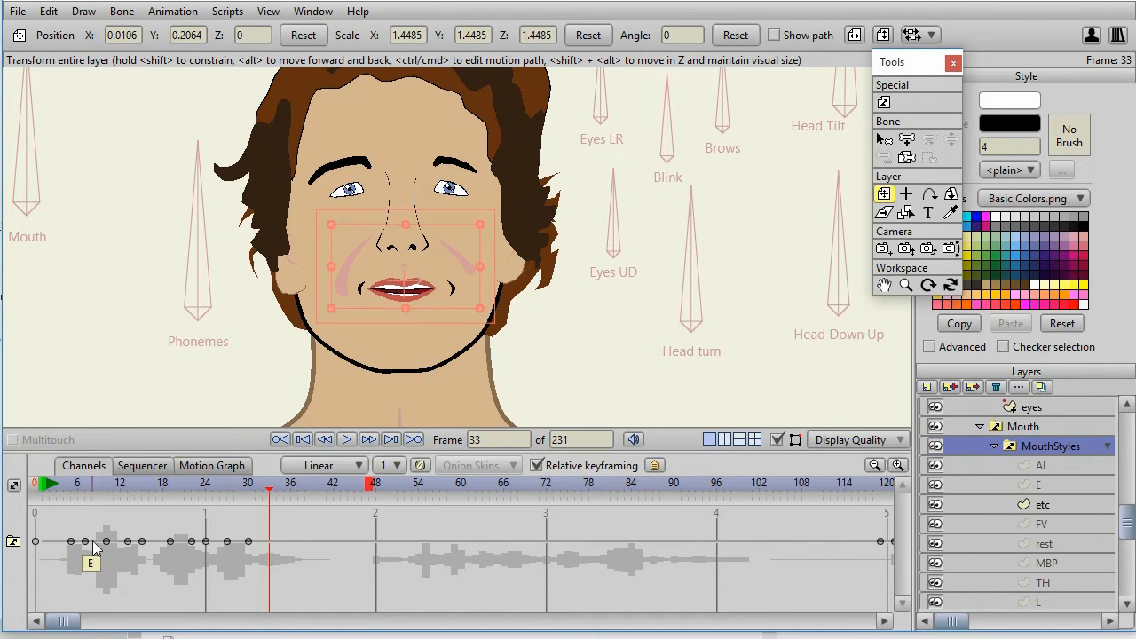
Play back the mouth animation and shift the last five MouthStyles switch keyframes one frame later to match the waveform.
left_click(347, 440)
left_click(348, 442)
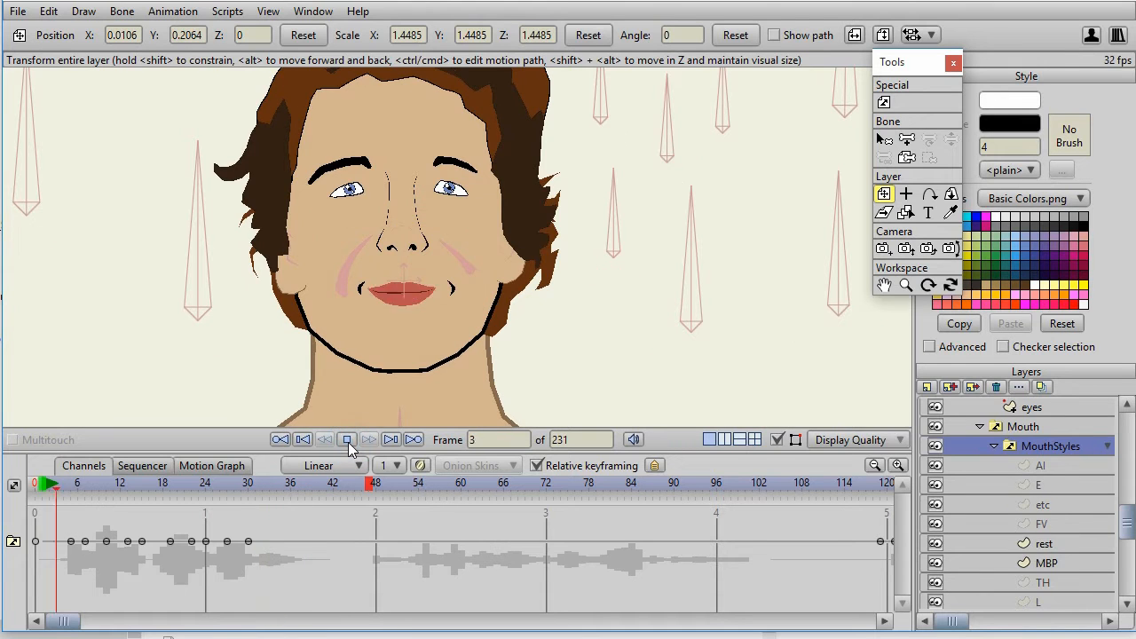
left_click(348, 442)
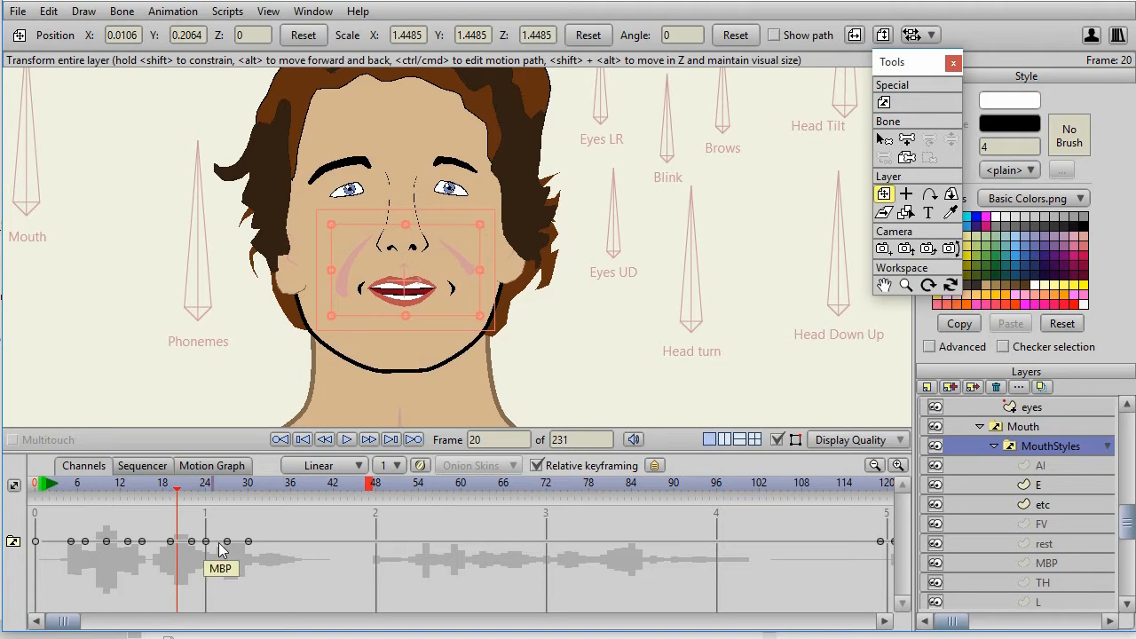
left_click_drag(262, 553, 164, 526)
mouse_move(233, 542)
left_mouse_down()
mouse_move(261, 551)
mouse_move(239, 544)
left_mouse_up()
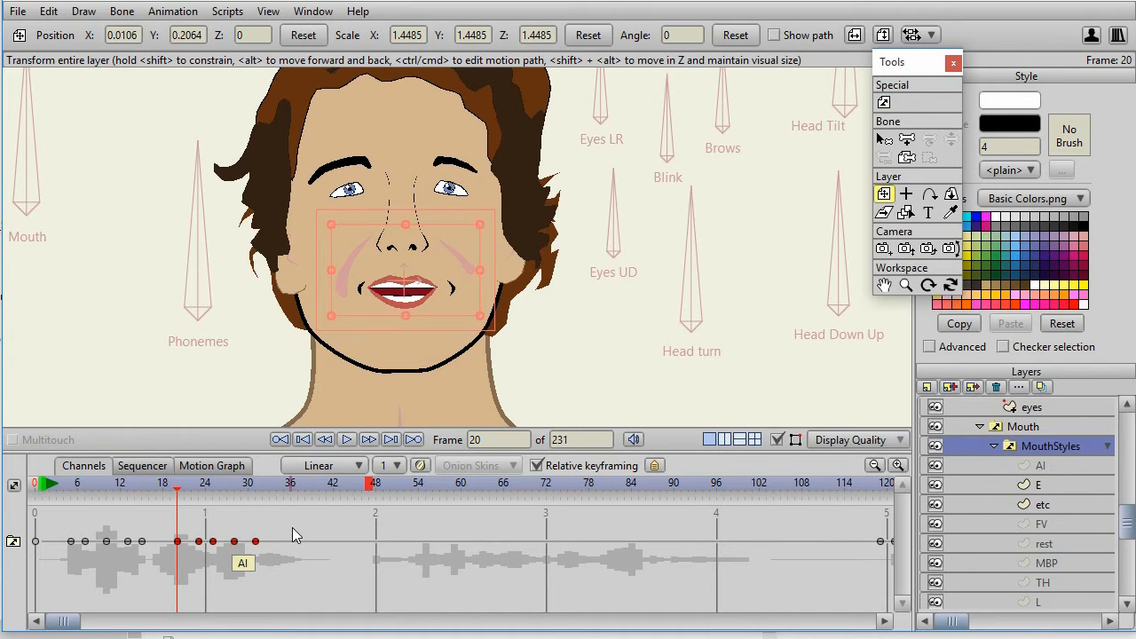
Switch to the text editor to examine the Dragon's B70 bone phoneme values in lipSync.txt, and return to Moho.
left_click(573, 282)
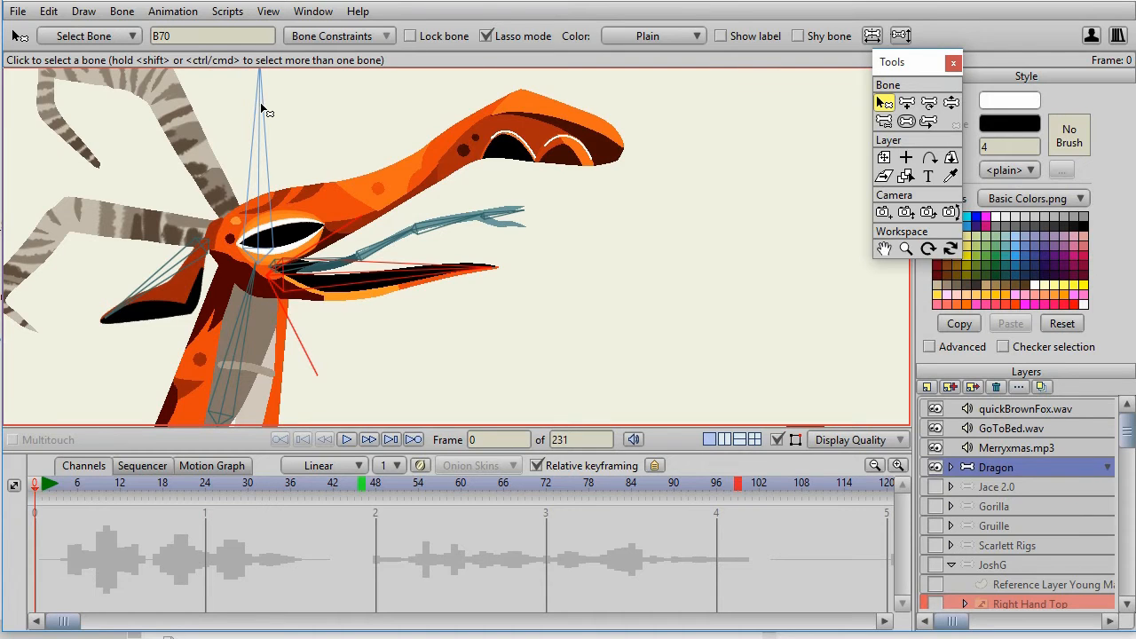
key("alt+Tab")
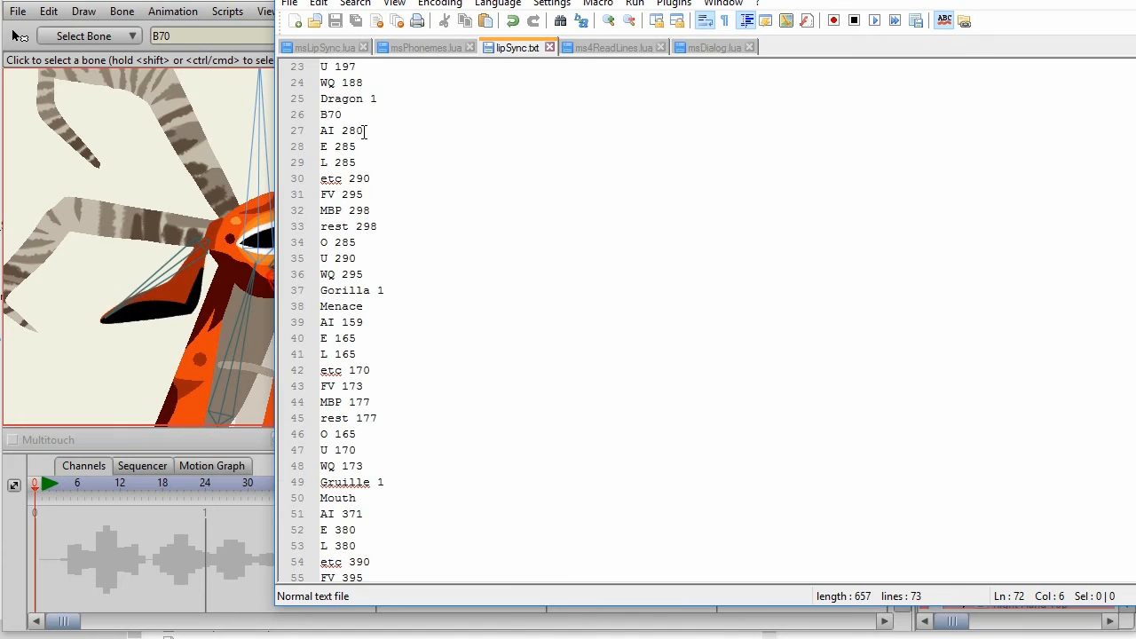
key("alt+Tab")
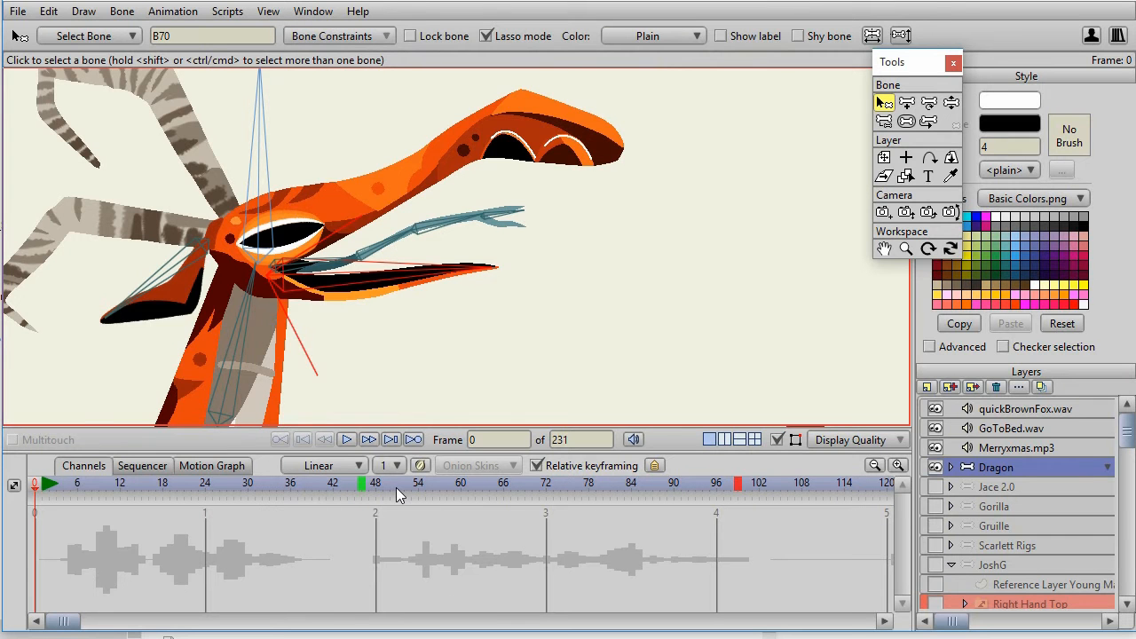
Lip-sync the Dragon from frame 54 to 87 with the Dragon character settings and phonetic text "I think its tIm tu gO tU bed".
left_click_drag(397, 495, 418, 528)
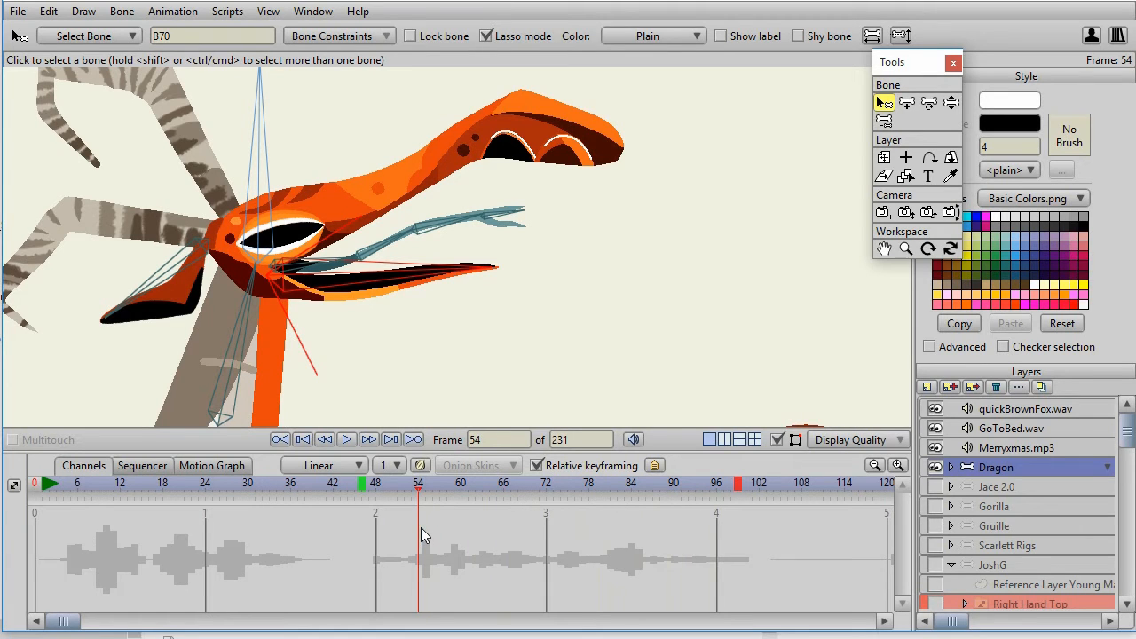
left_click(644, 488)
left_click(652, 489)
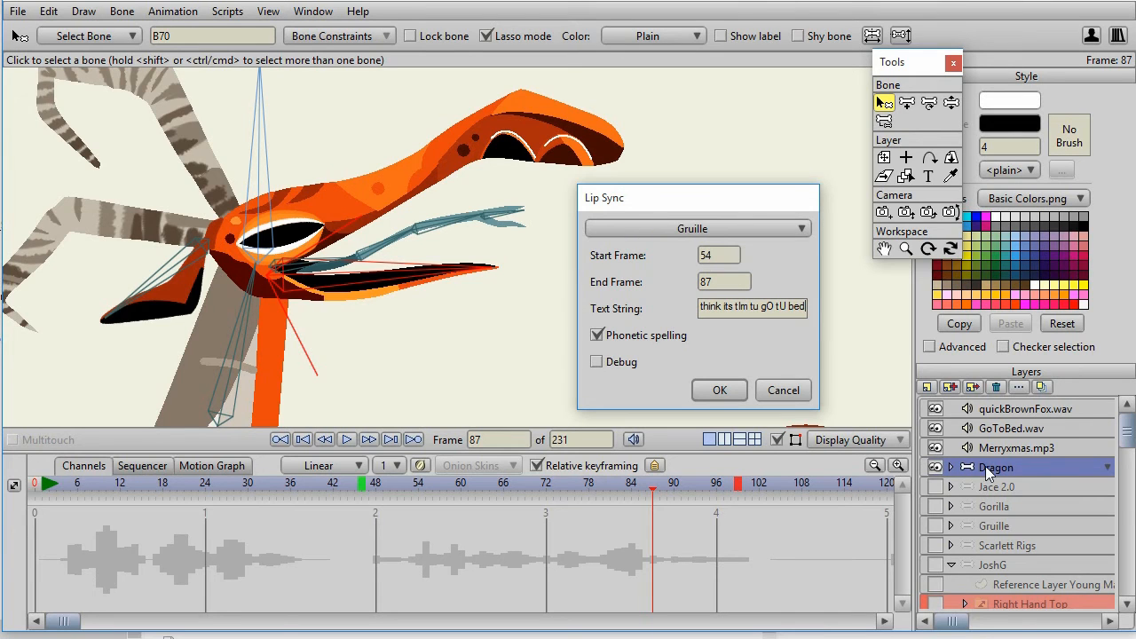
left_click(651, 233)
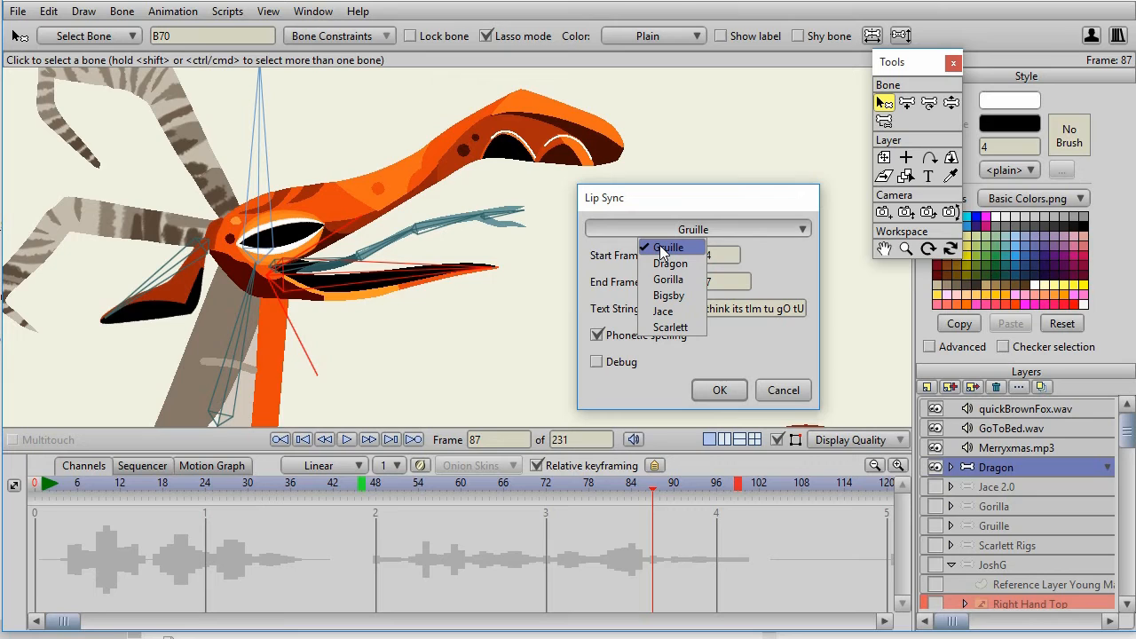
left_click(662, 264)
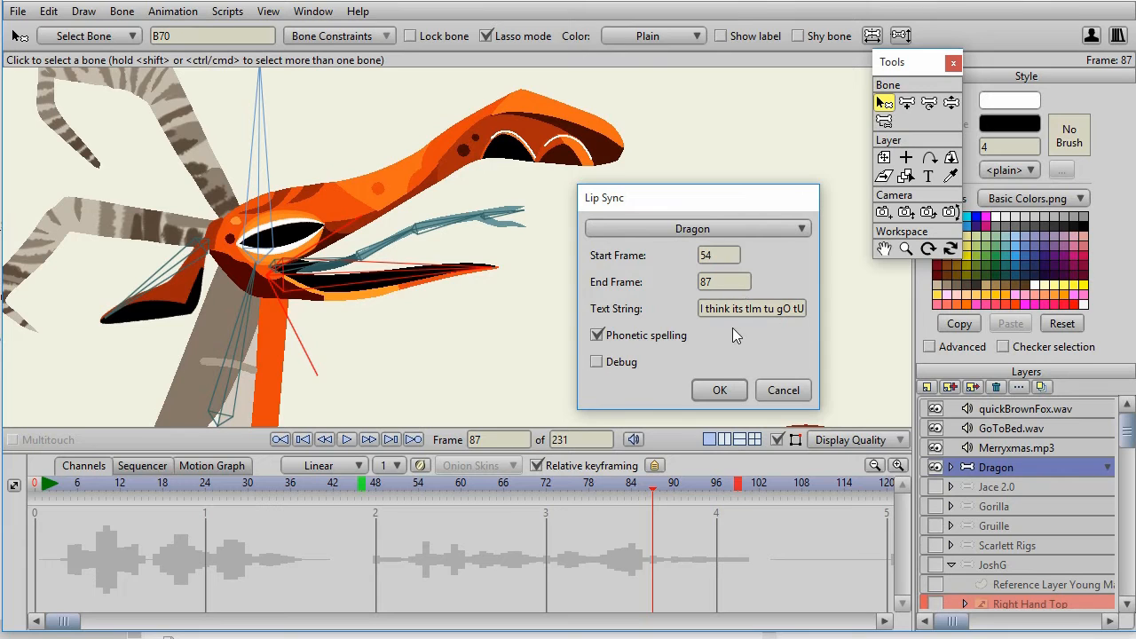
left_click(715, 391)
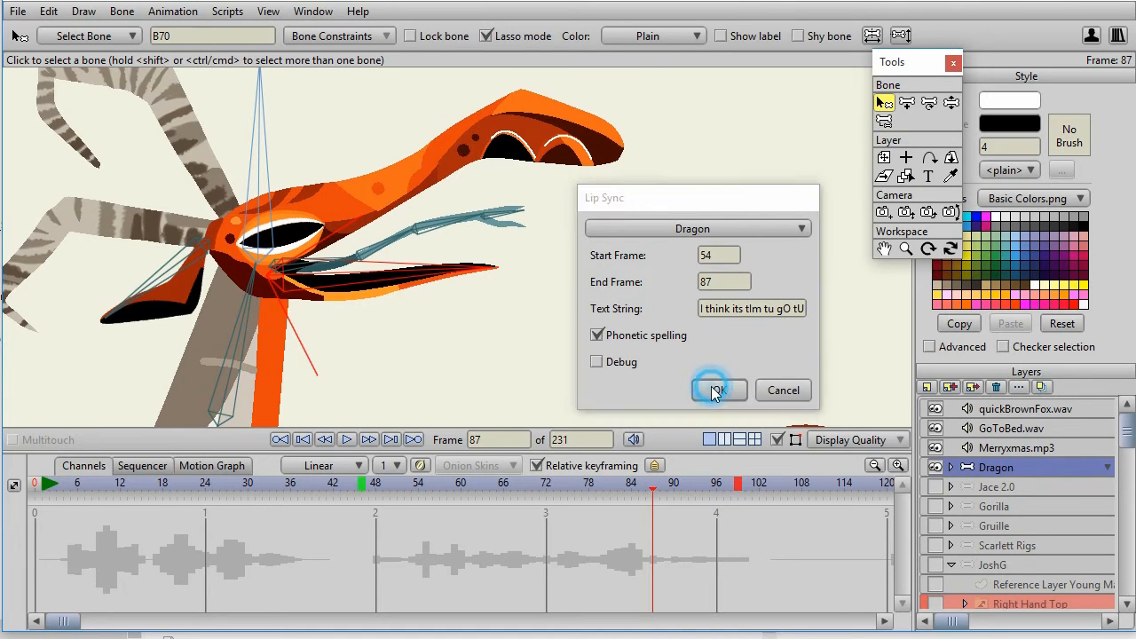
Preview the Dragon's lip sync and shift its keyframes from about frame 69 onward two frames earlier to match the audio.
left_click(343, 446)
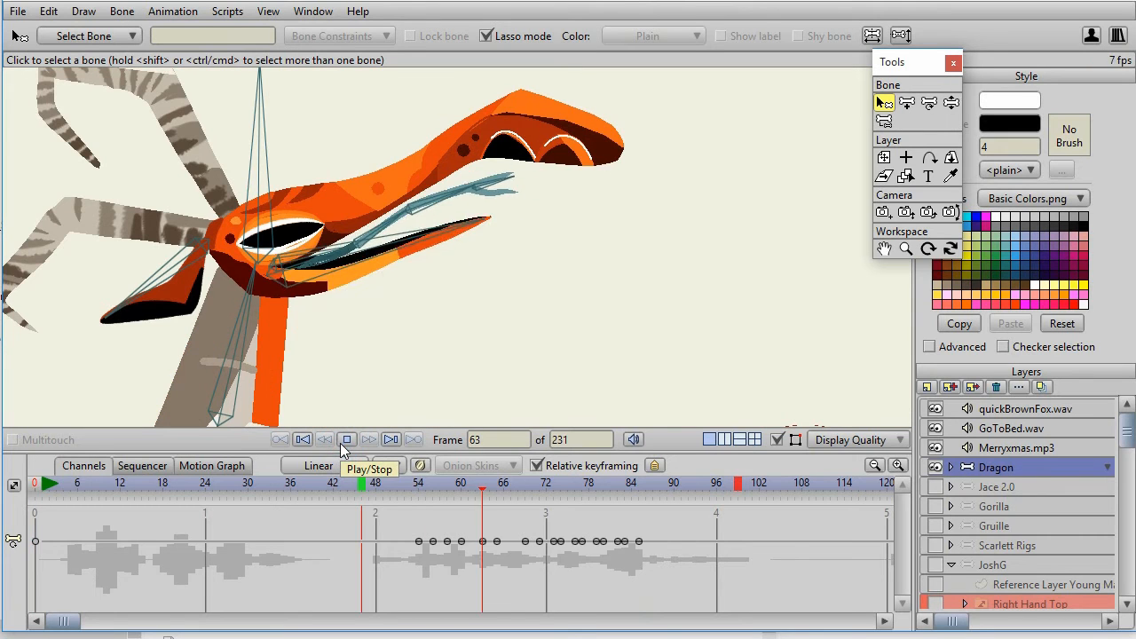
left_click(346, 441)
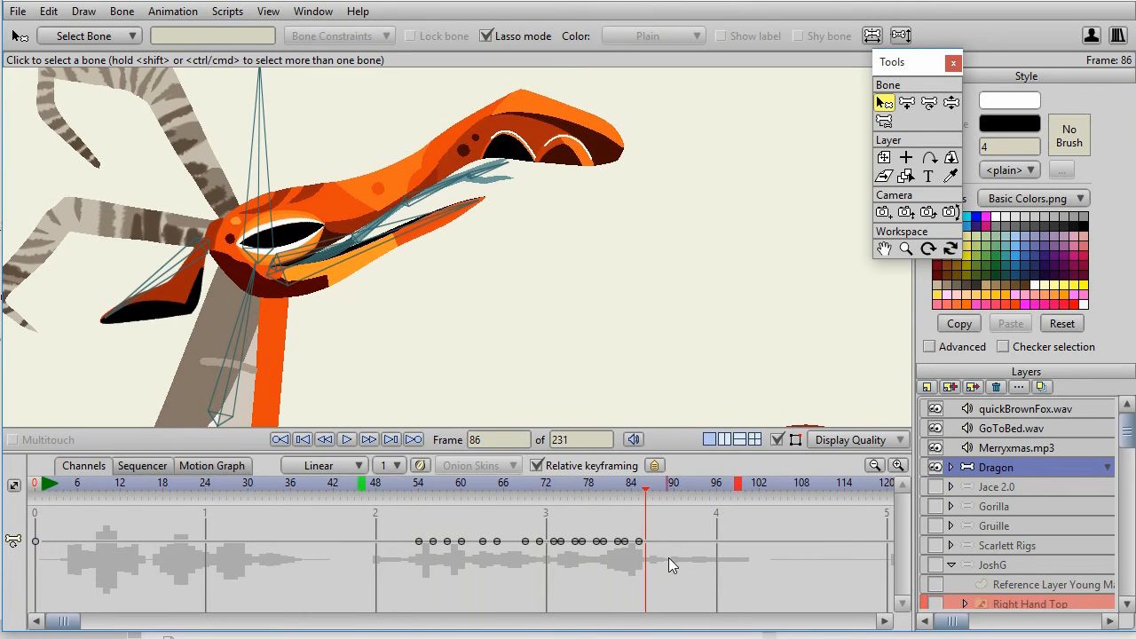
left_click_drag(545, 489, 646, 499)
left_click_drag(661, 557, 513, 526)
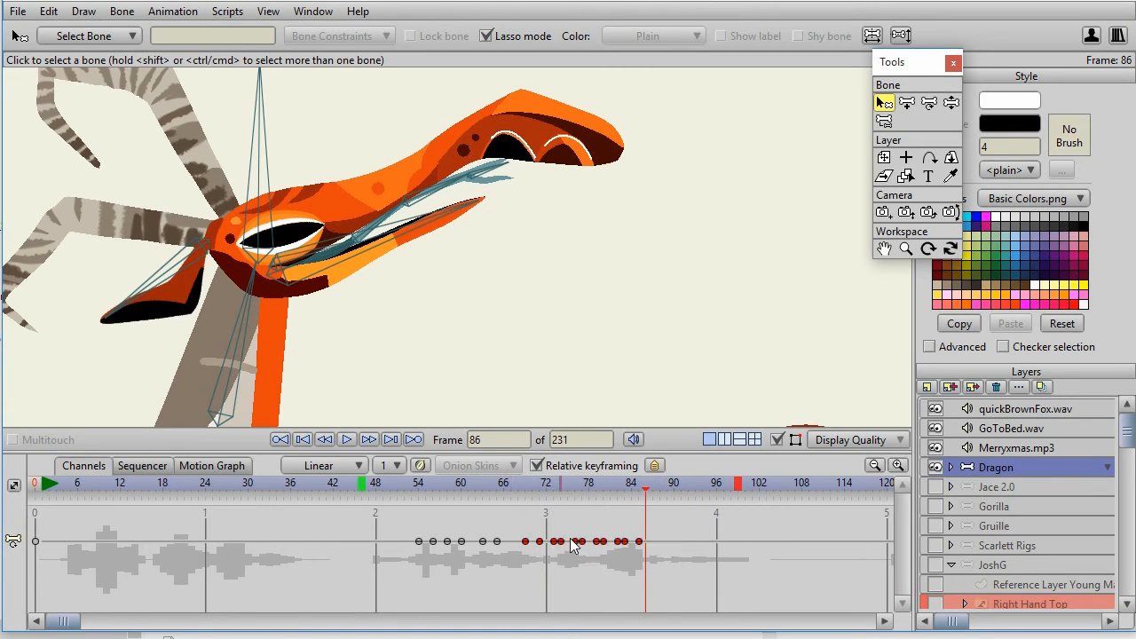
left_click(634, 541)
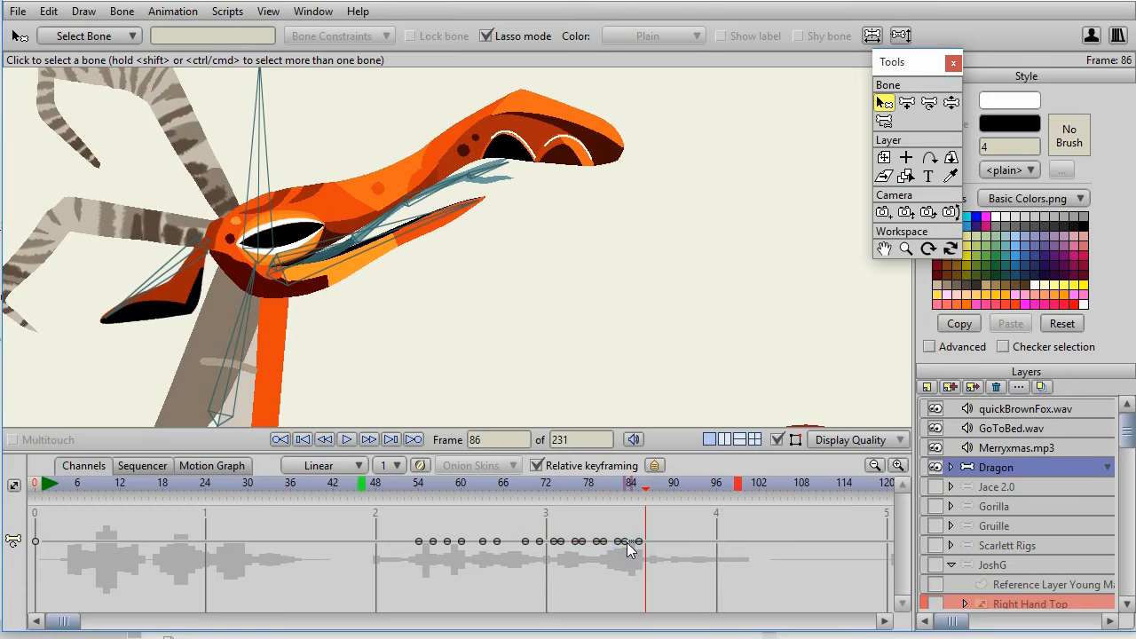
mouse_move(659, 556)
left_mouse_down()
mouse_move(531, 522)
mouse_move(579, 542)
mouse_move(562, 548)
mouse_move(575, 542)
left_mouse_up()
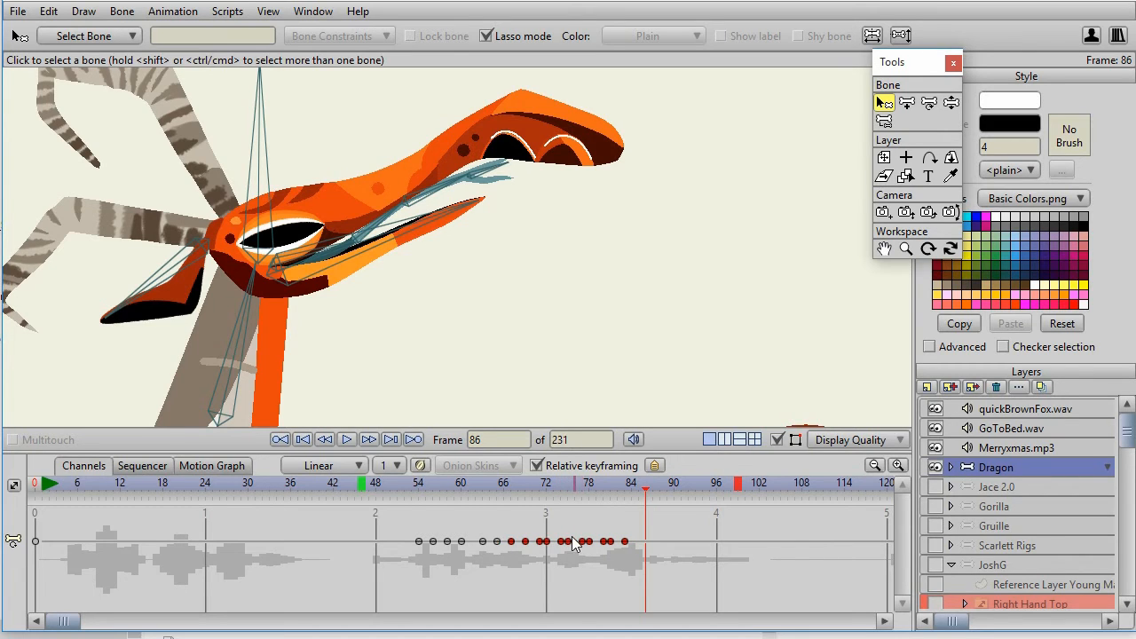
left_click(348, 439)
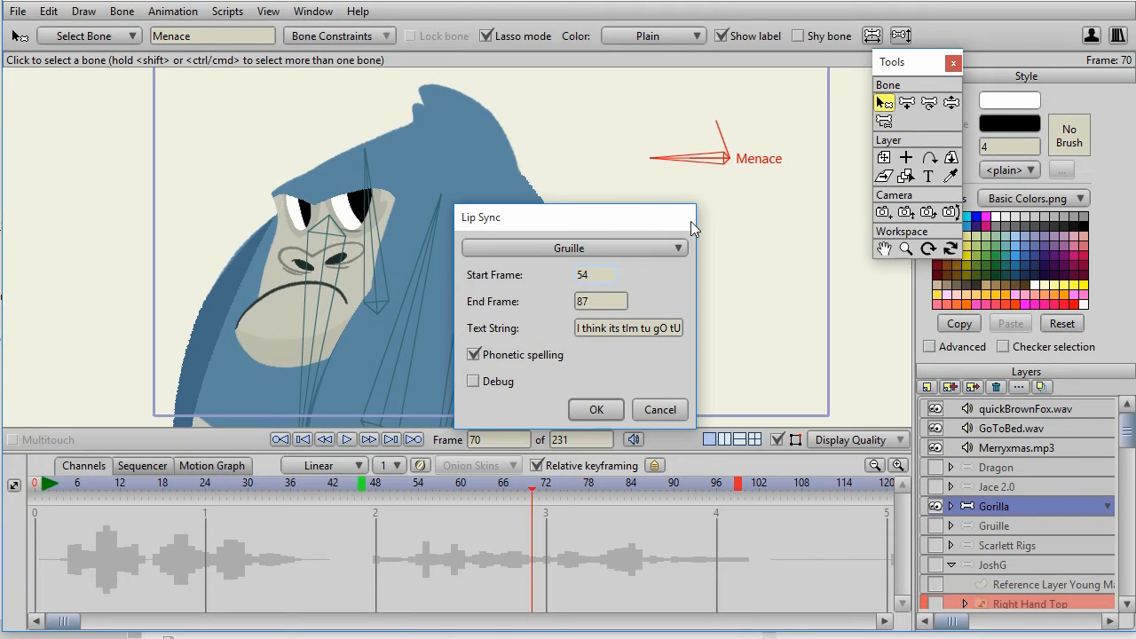
Set the Gorilla's lip-sync end frame to 84 and try to apply it with the Gruille character settings.
left_click(612, 302)
key("BackSpace")
type("4")
left_click(595, 406)
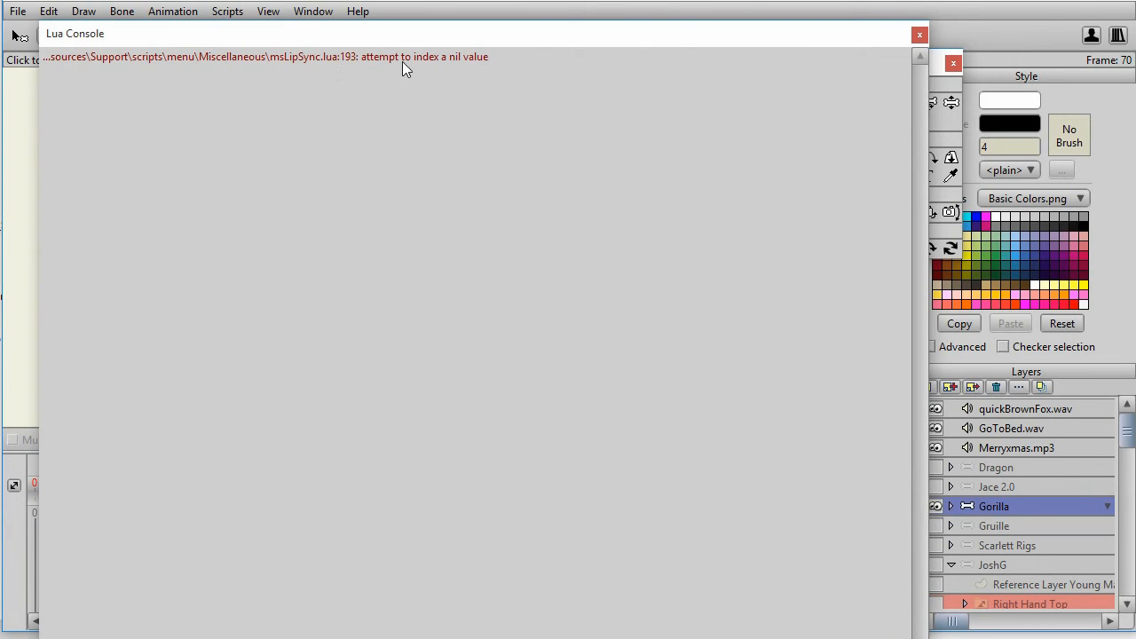
left_click(920, 35)
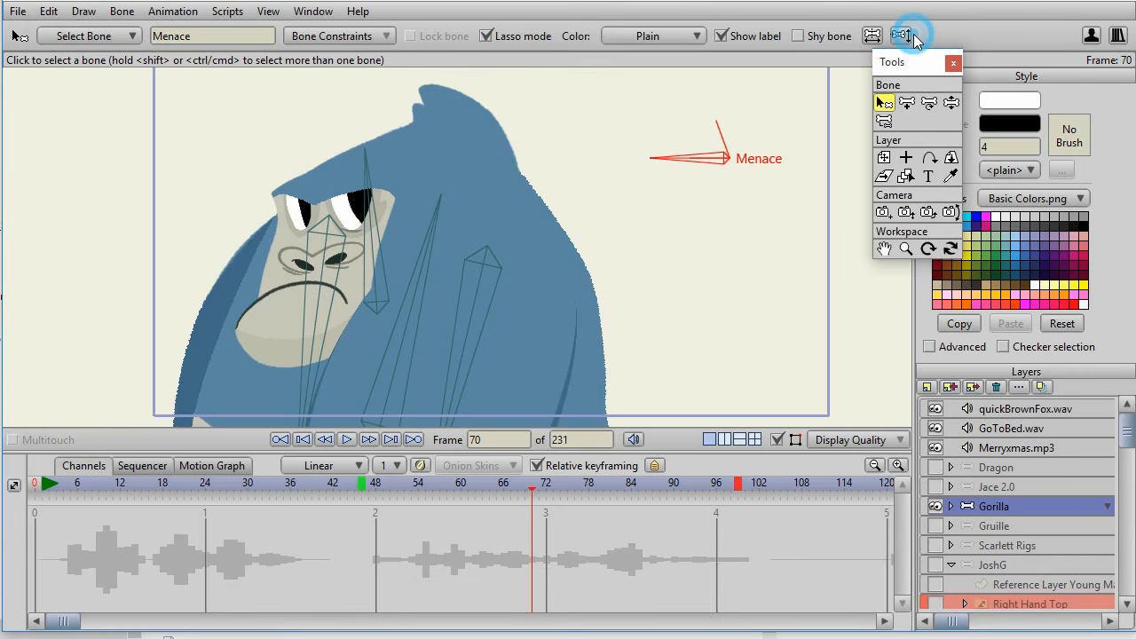
Lip-sync the Gorilla with the LipSync script using the Gorilla character settings for frames 54 to 84, and play it back.
left_click(228, 11)
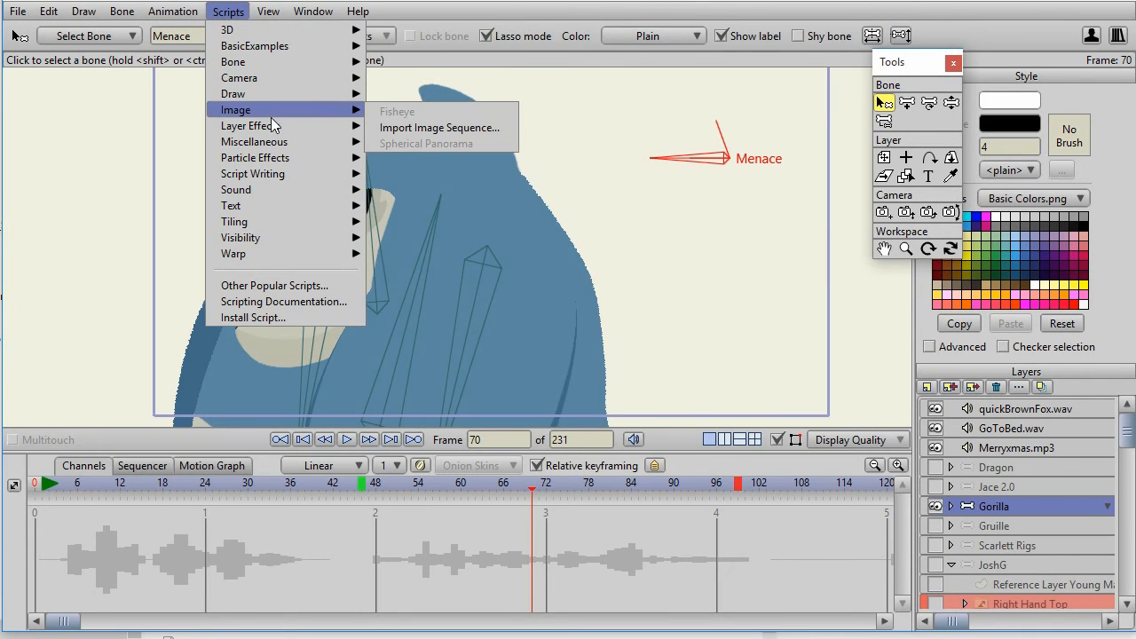
mouse_move(353, 164)
mouse_move(309, 143)
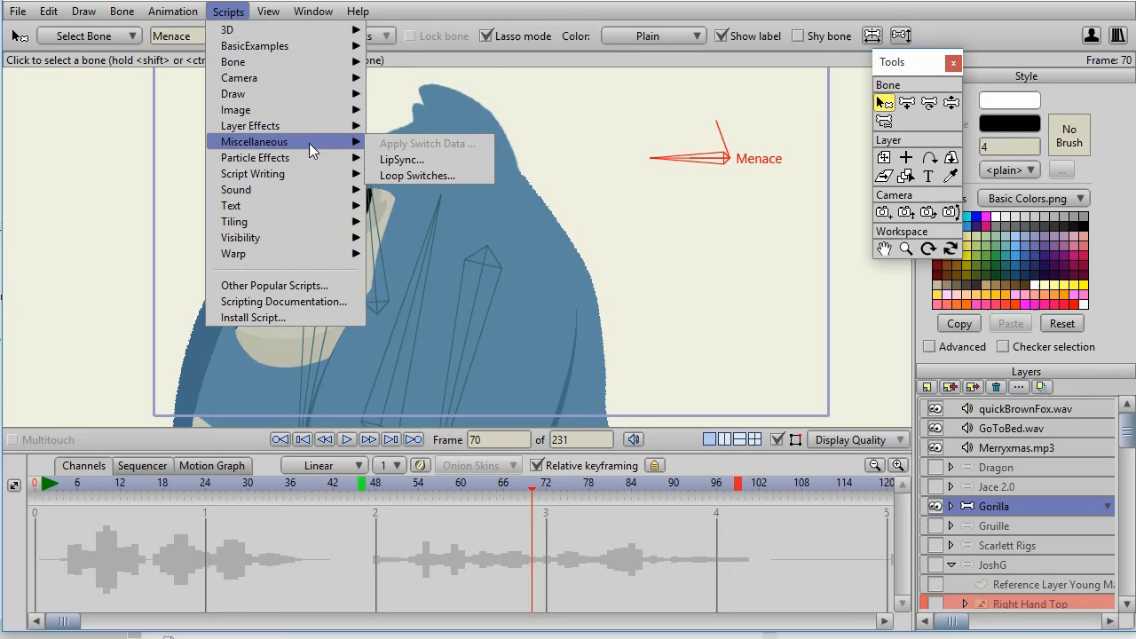
left_click(403, 161)
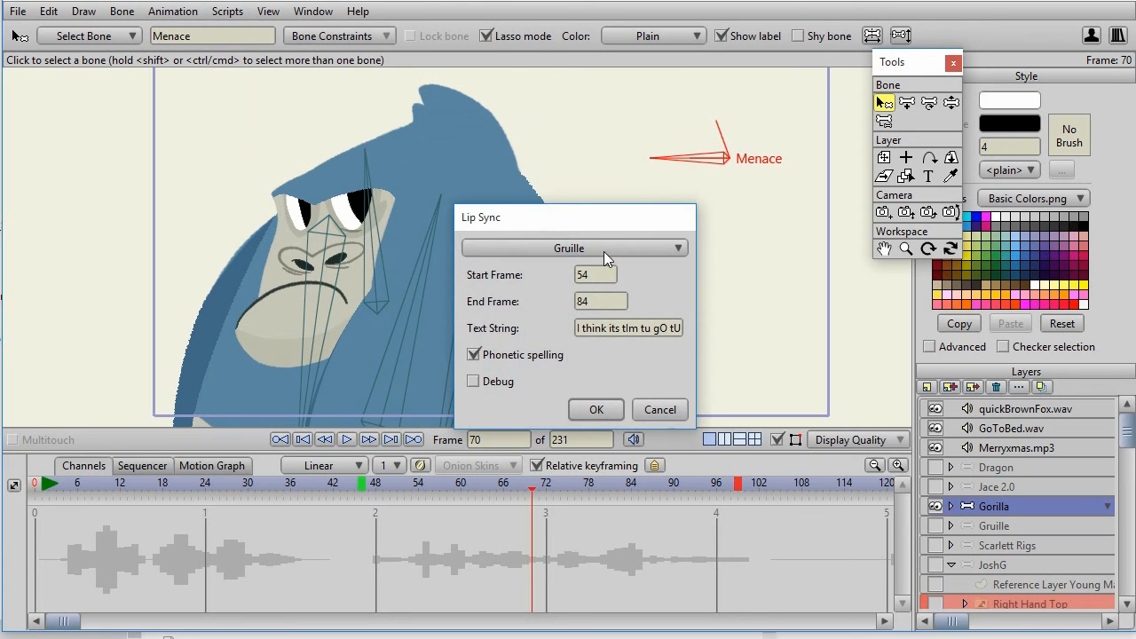
left_click(604, 251)
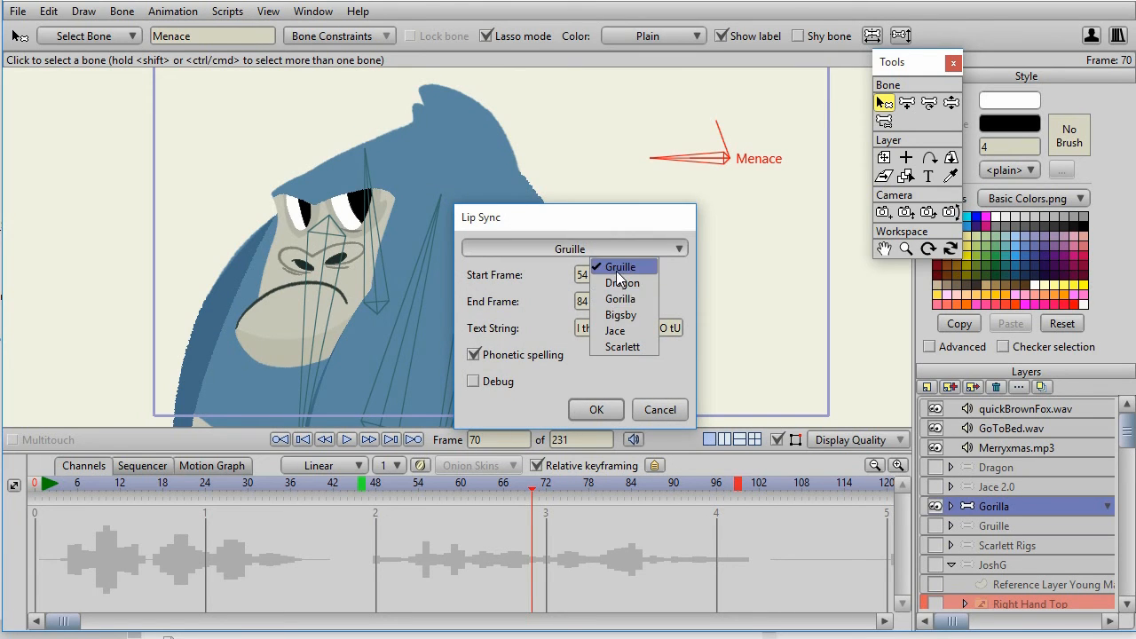
left_click(621, 299)
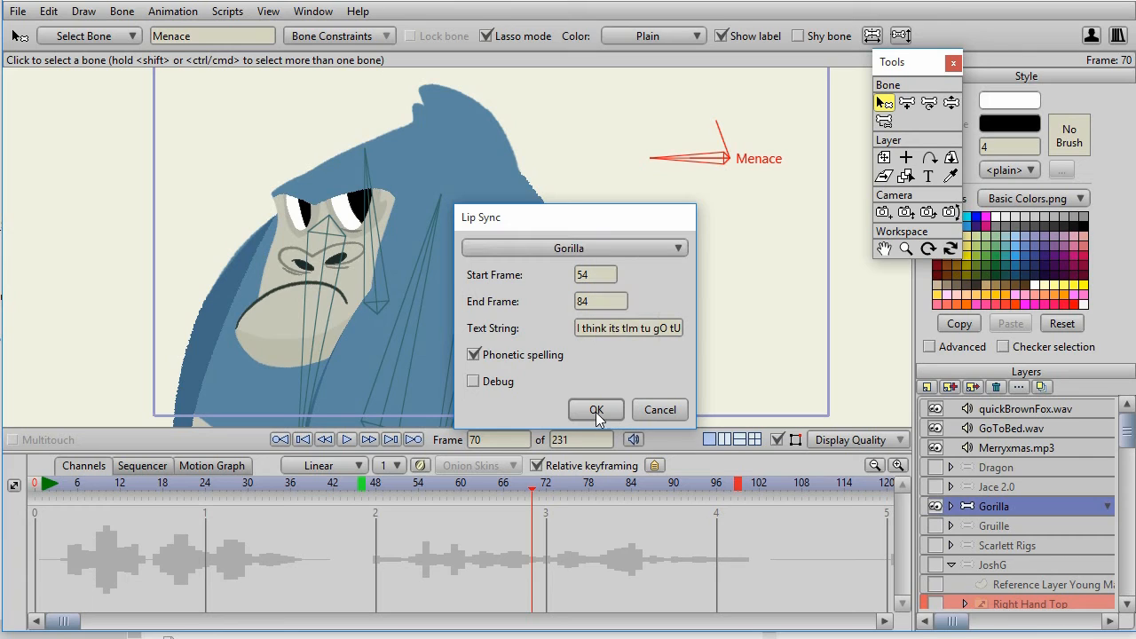
left_click(596, 410)
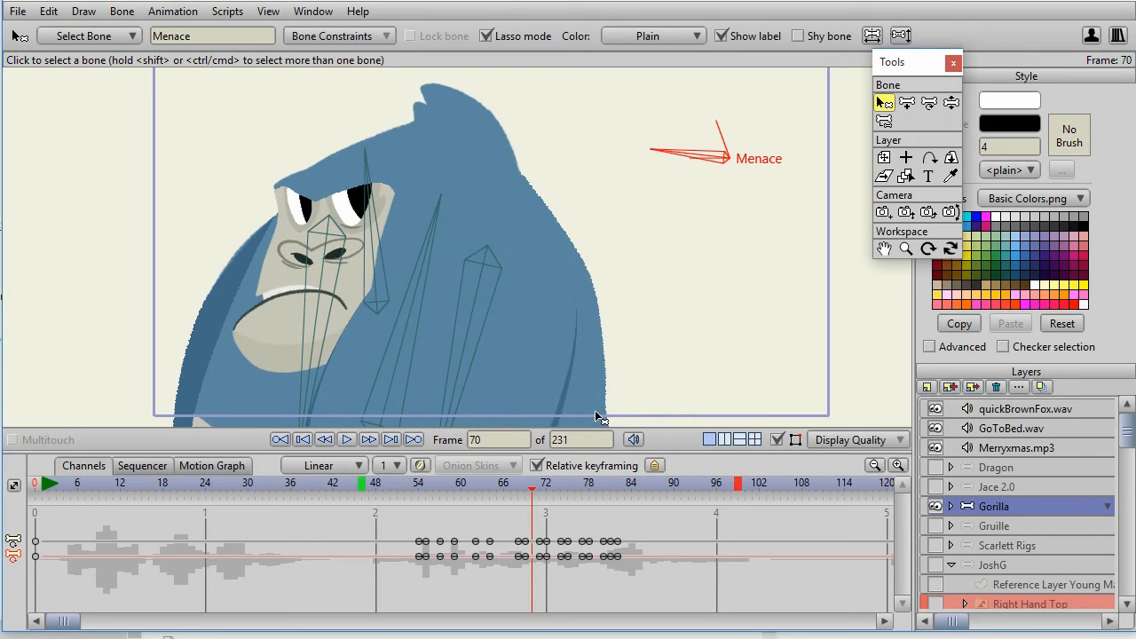
left_click(347, 439)
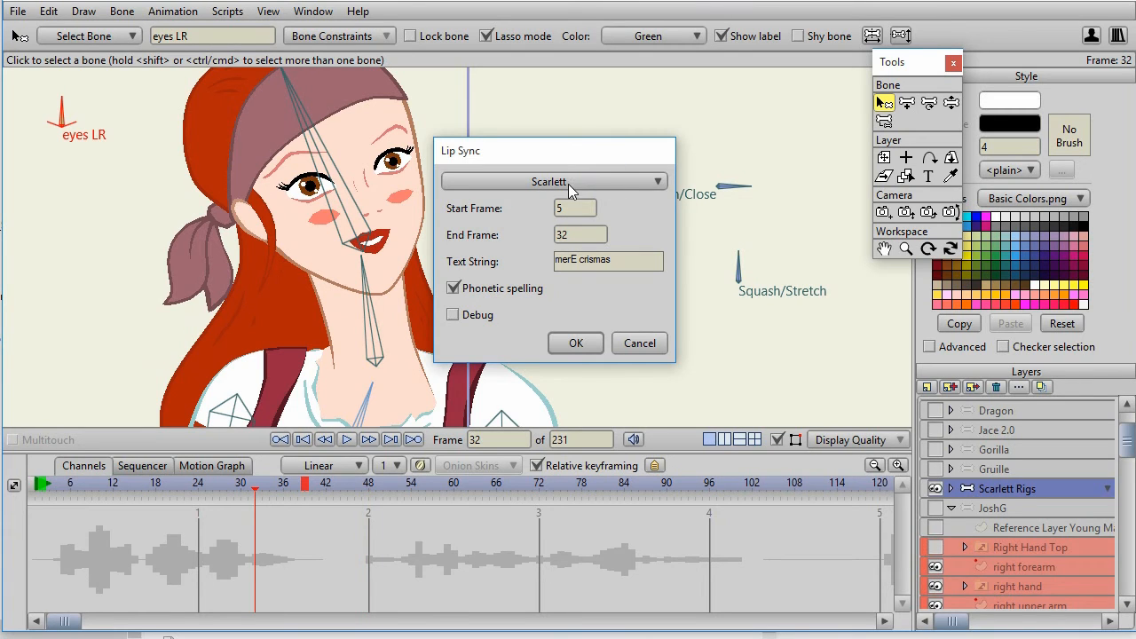
Lip-sync and preview Scarlett with "merE crismas" over frames 5 to 32 and the "thu cwic brawn fox" phrase over frames 121 to 184.
left_click(576, 342)
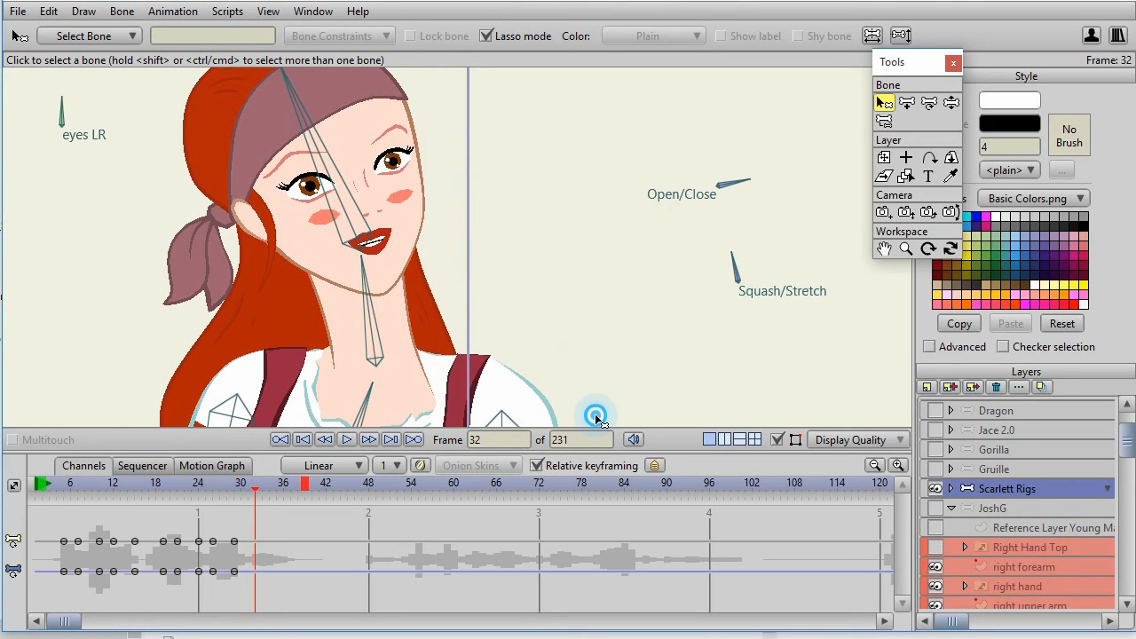
left_click(347, 440)
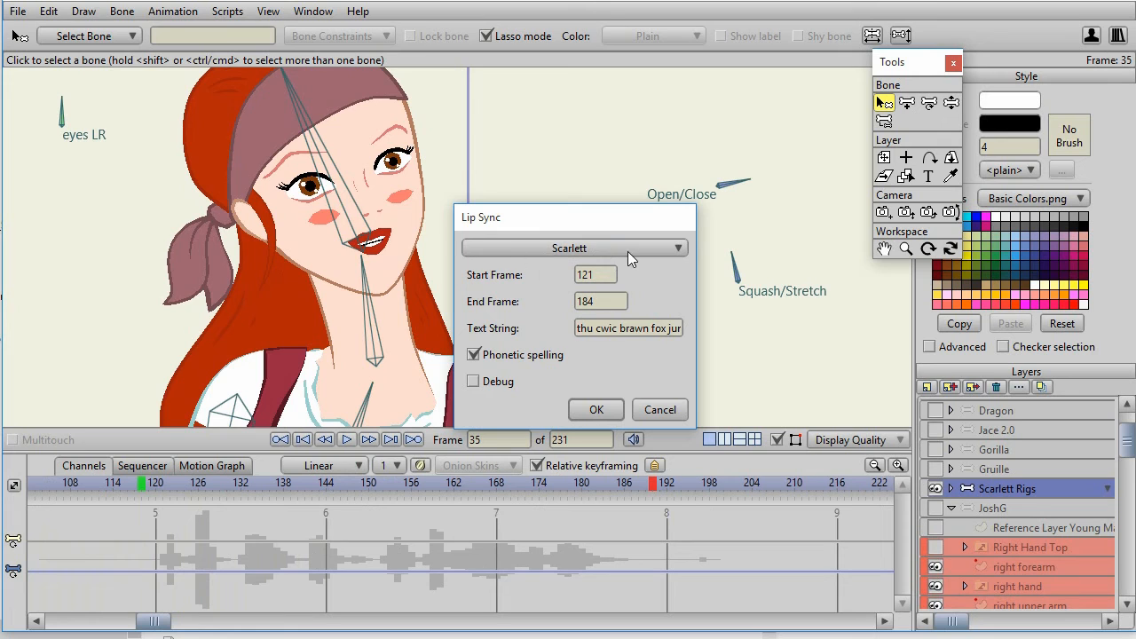
left_click(595, 408)
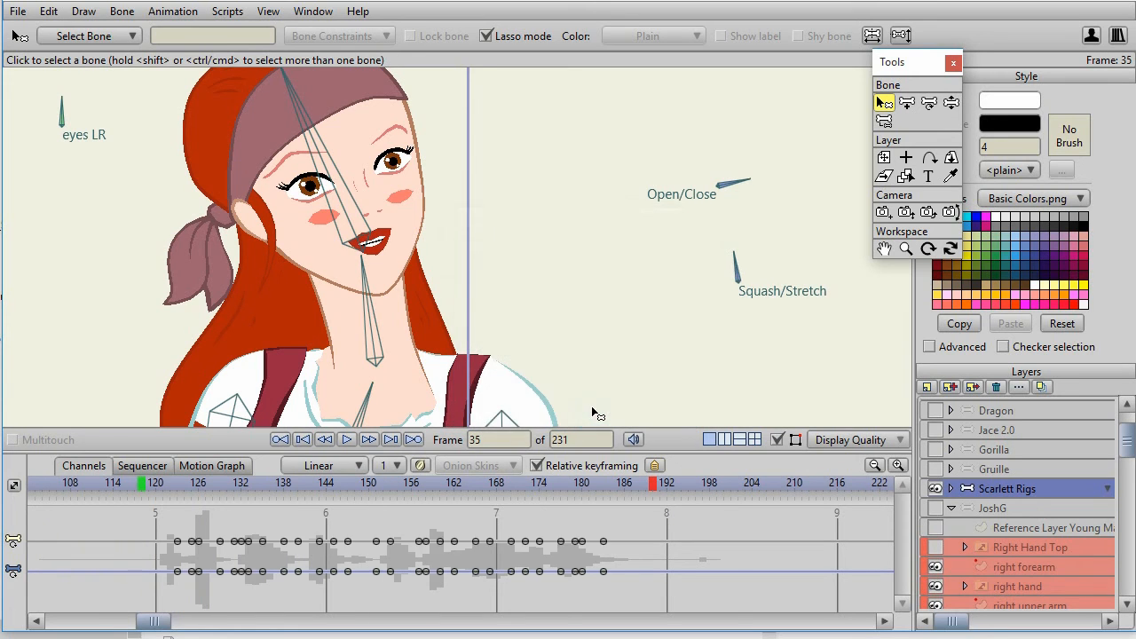
left_click(349, 439)
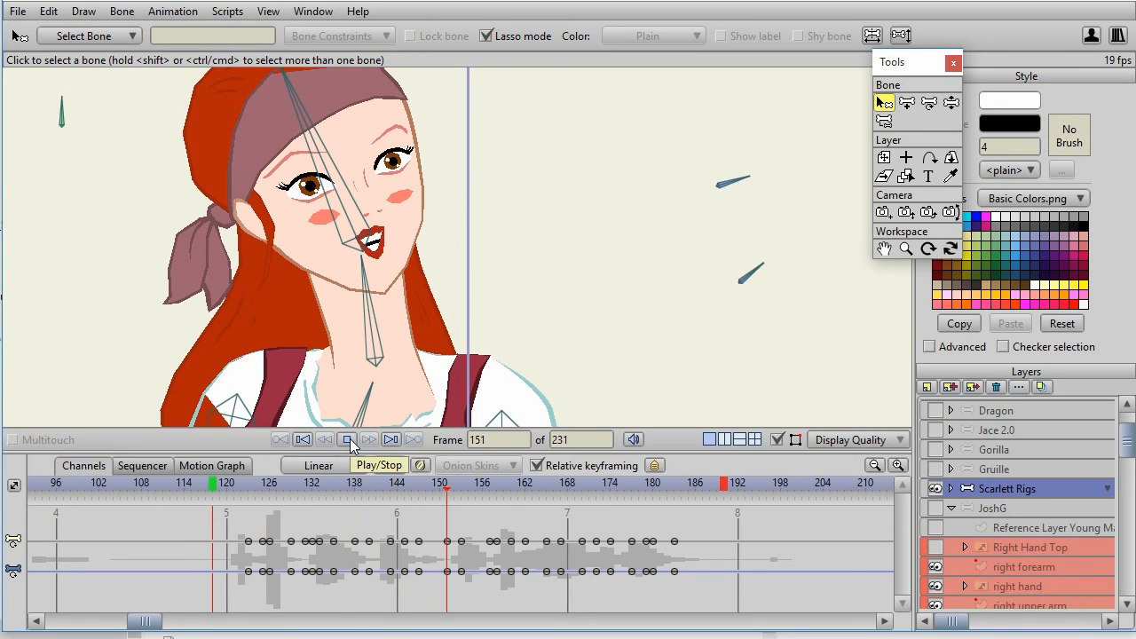
Set the default keyframe interpolation to Step for the Jace 2.0 rig with its Mouth bone selected.
left_click(647, 330)
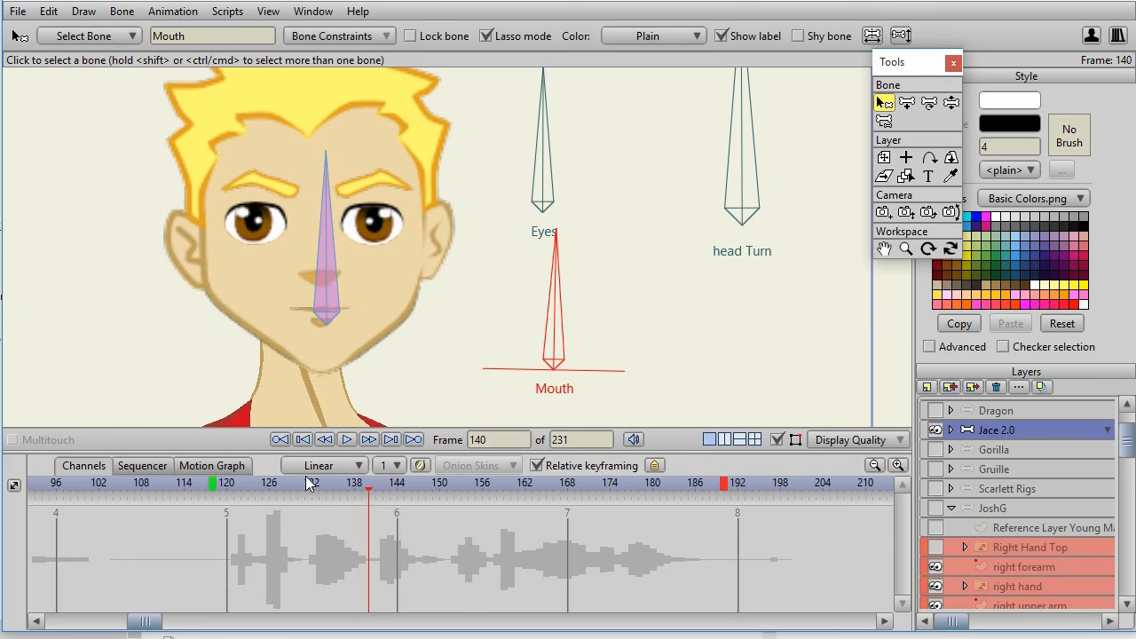
left_click(355, 465)
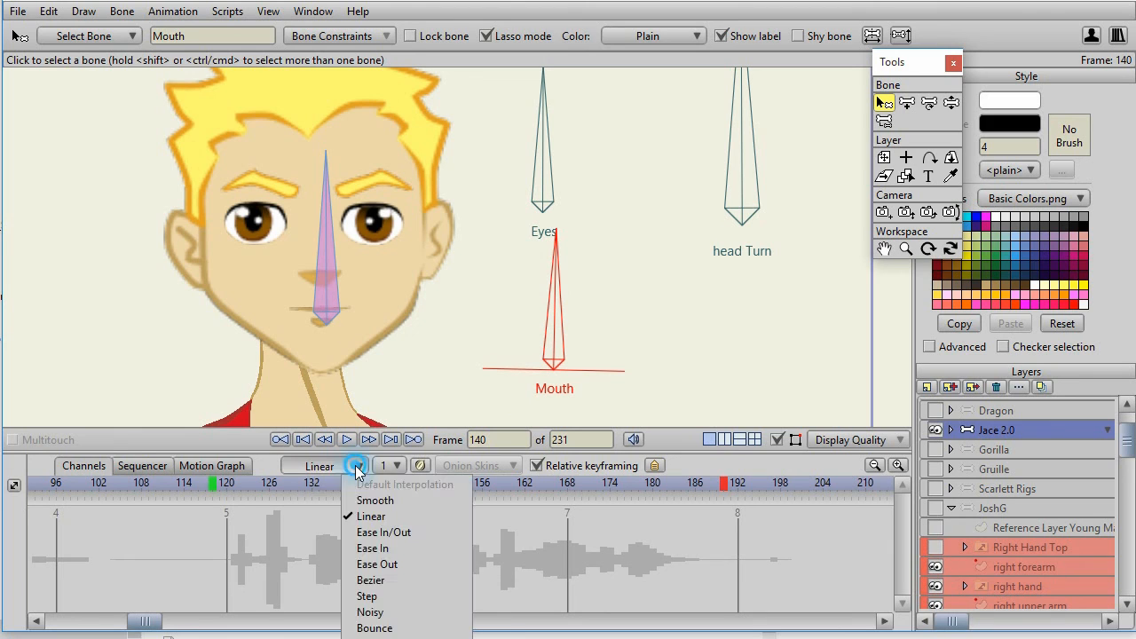
left_click(379, 596)
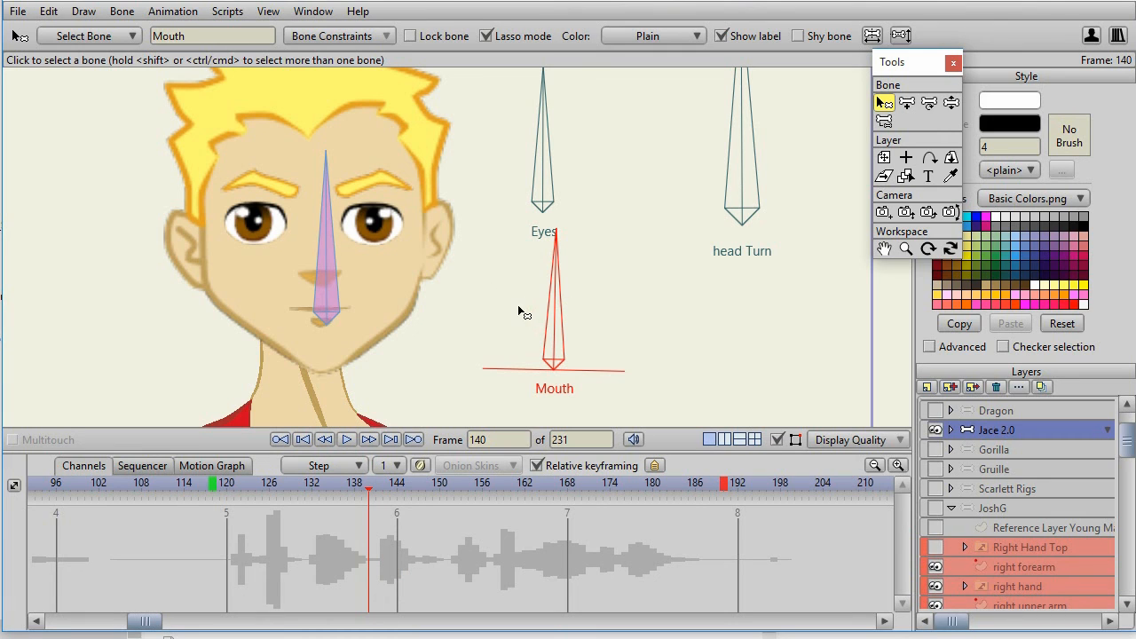
Lip-sync Jace 2.0's Mouth bone with the phonetic "thu cwic brawn fox" phrase over frames 121 to 184, and play it back.
left_click(657, 193)
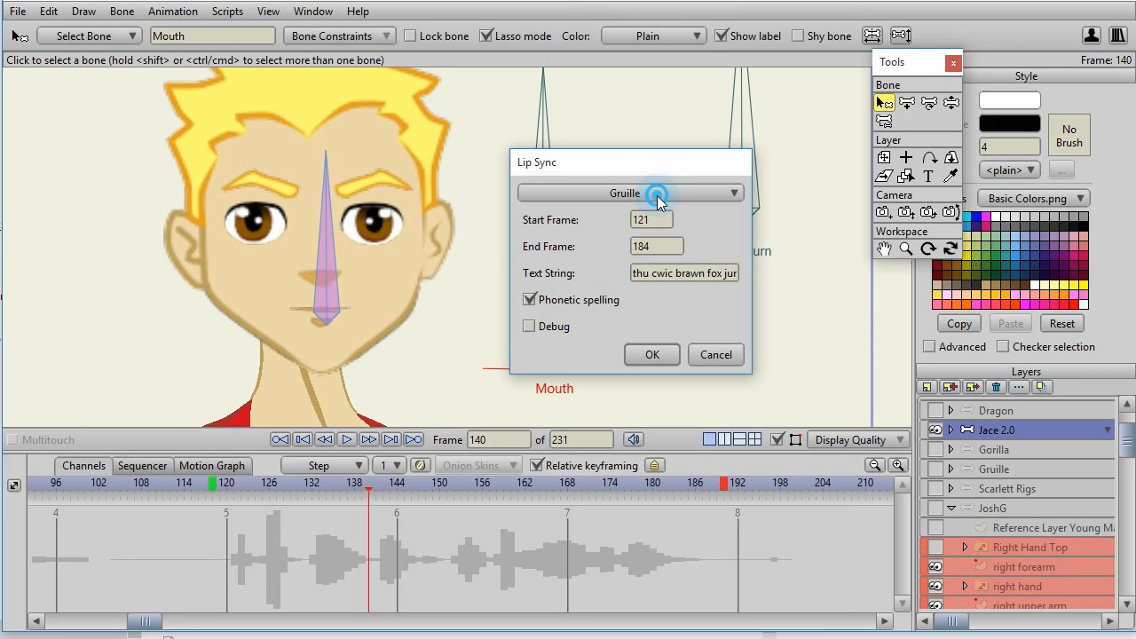
left_click(605, 192)
left_click(633, 273)
left_click(654, 352)
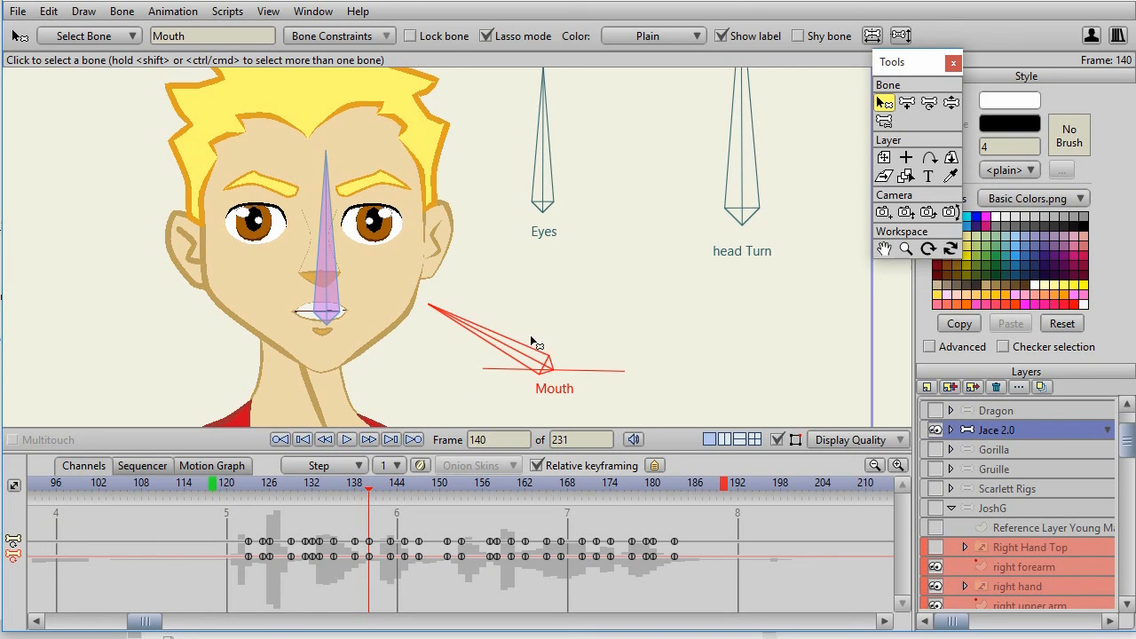
left_click(345, 439)
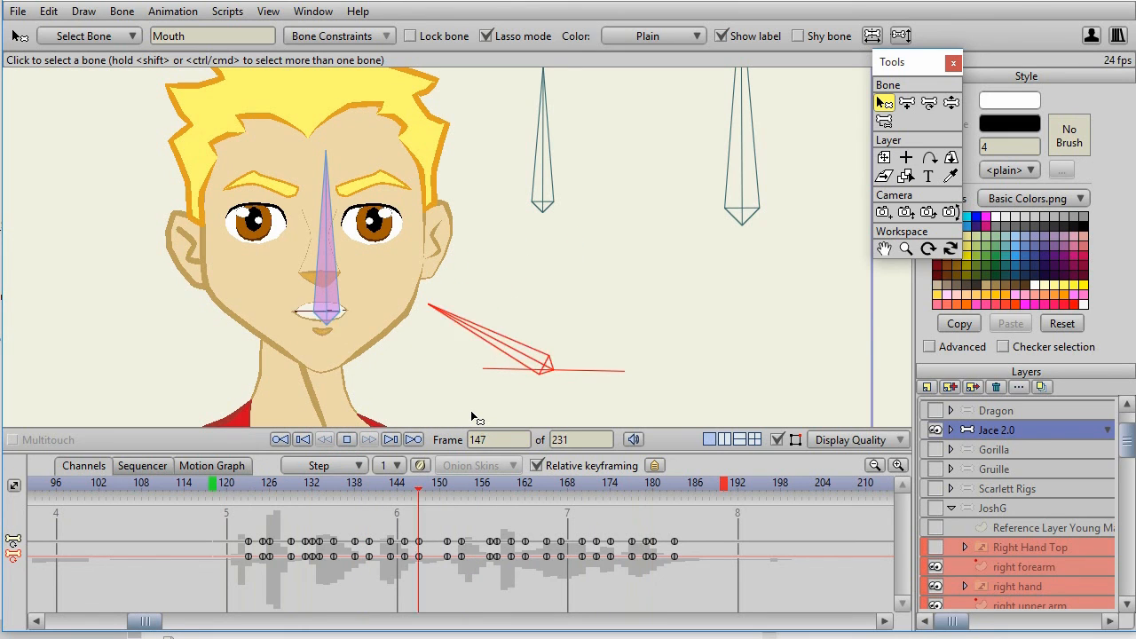
key("space")
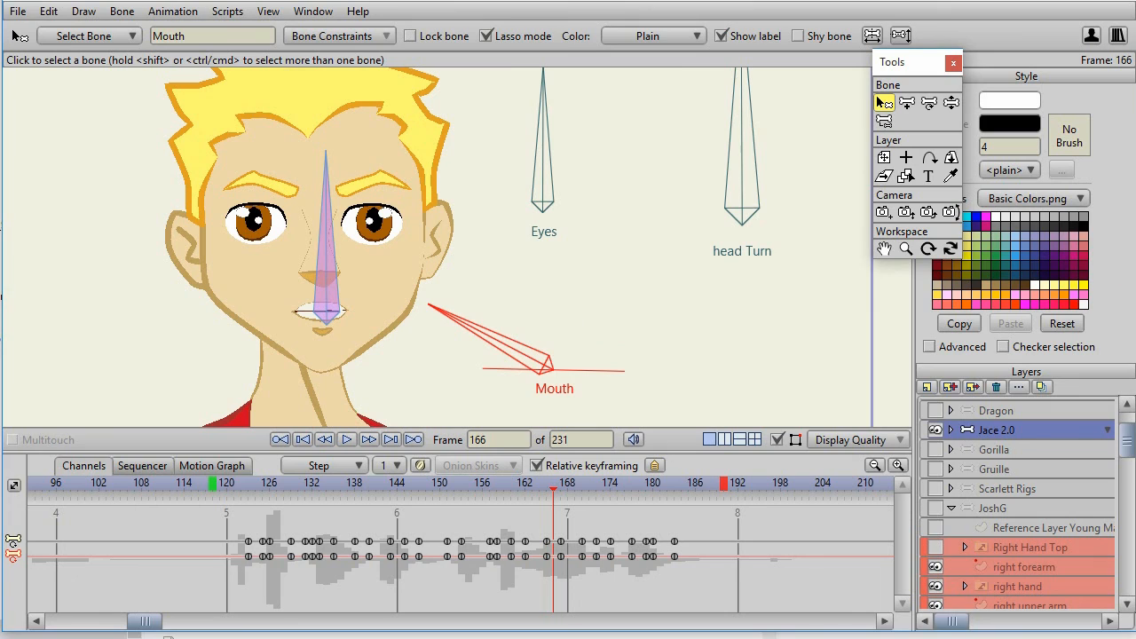